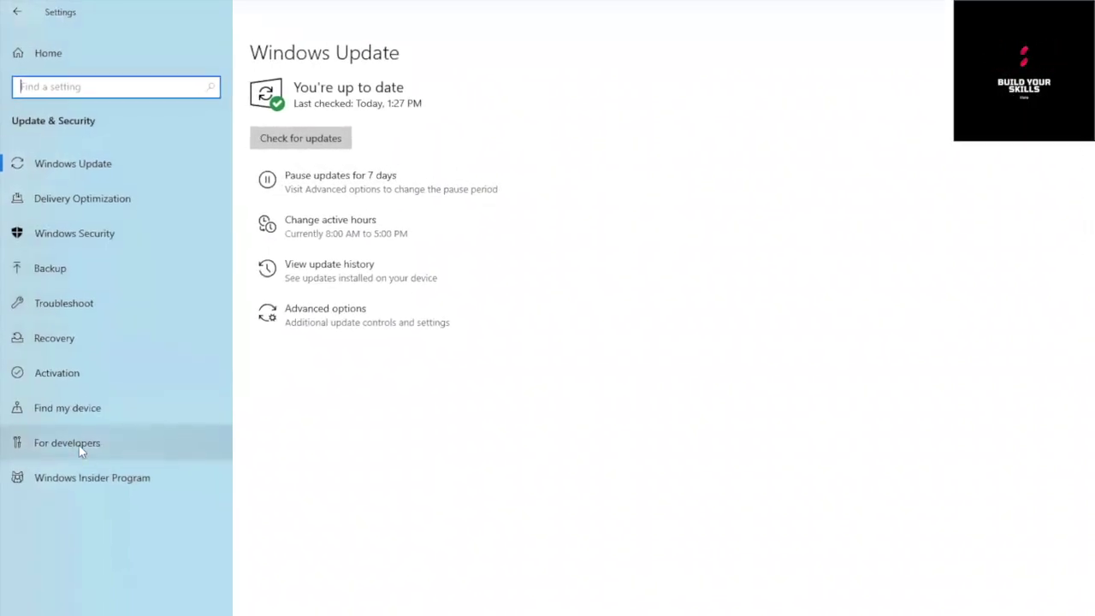
Step: Turn Developer Mode on, then open 'Turn Windows features on or off' via a search for 'turn'
click(71, 401)
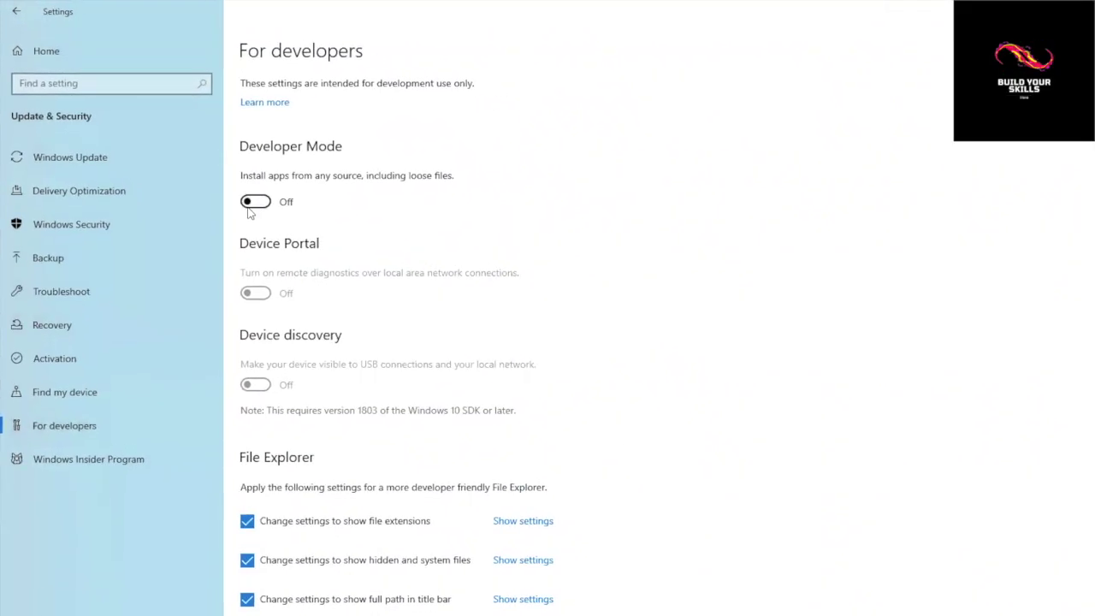
click(262, 208)
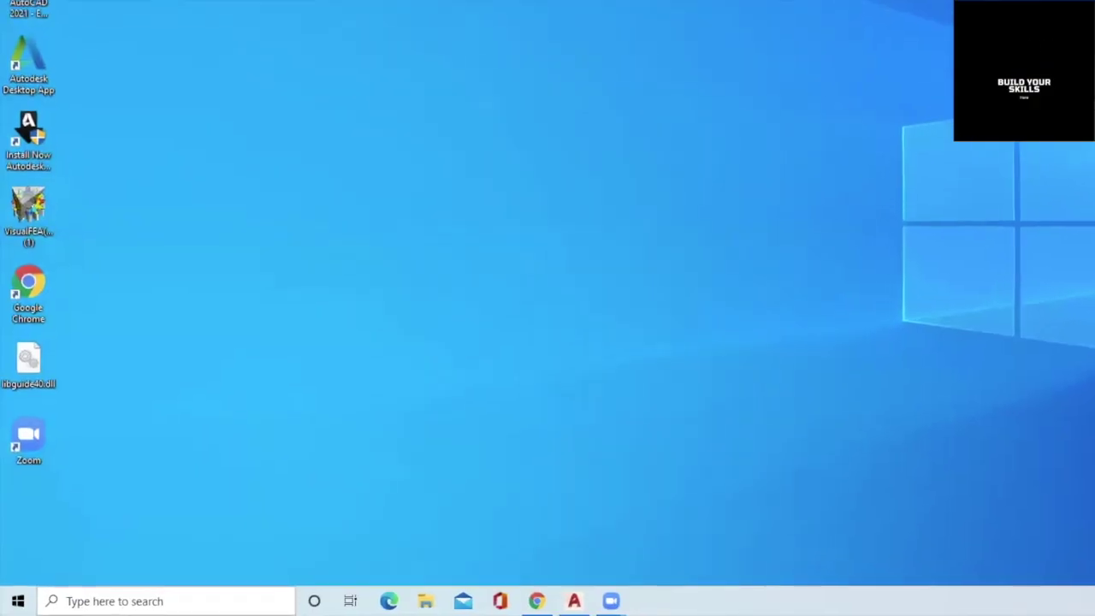
key(super+s)
text(tu)
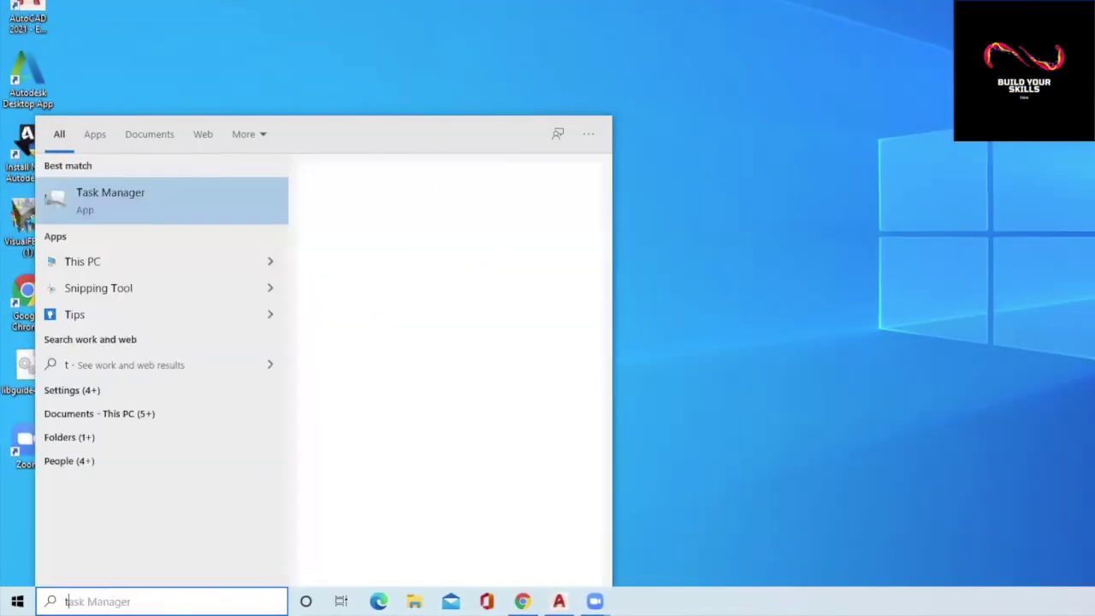
text(rn)
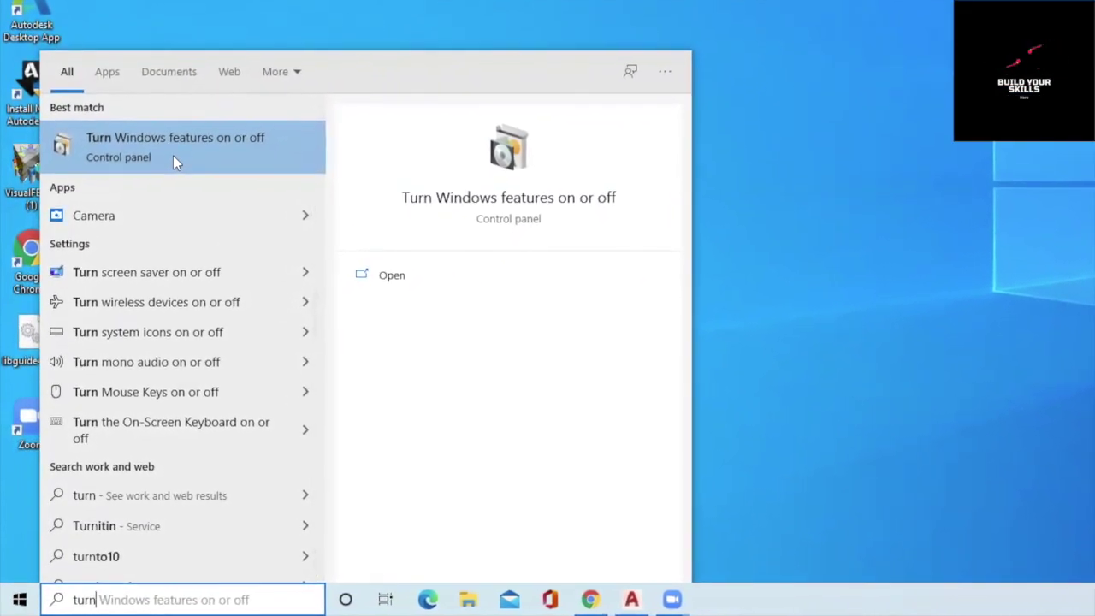
click(398, 273)
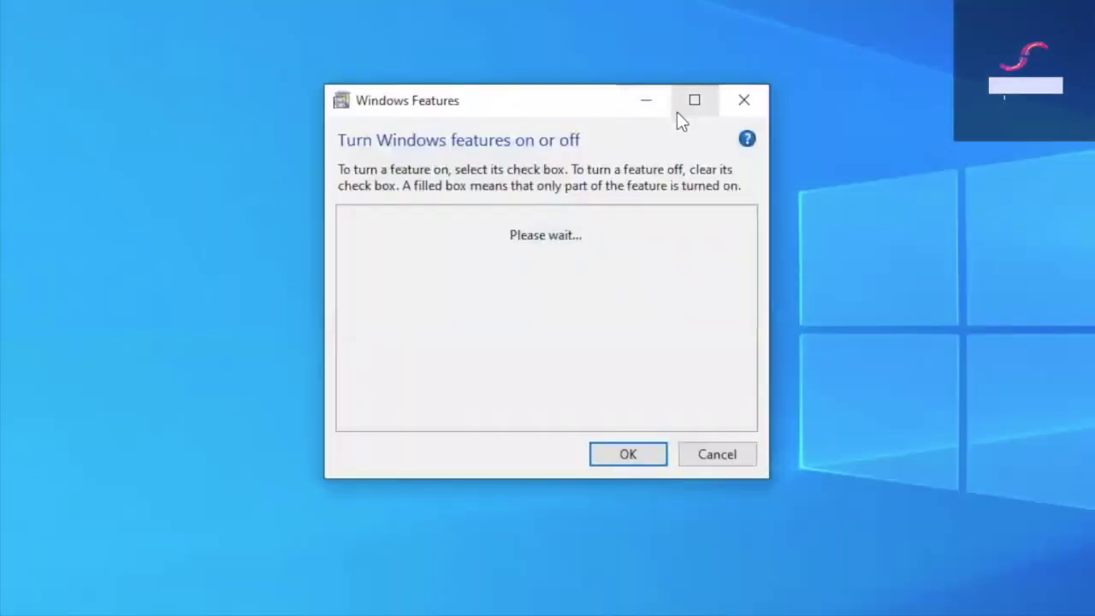
Step: Tick Windows Subsystem for Linux and Virtual Machine Platform, and apply the changes
scroll(433, 362, down, 1)
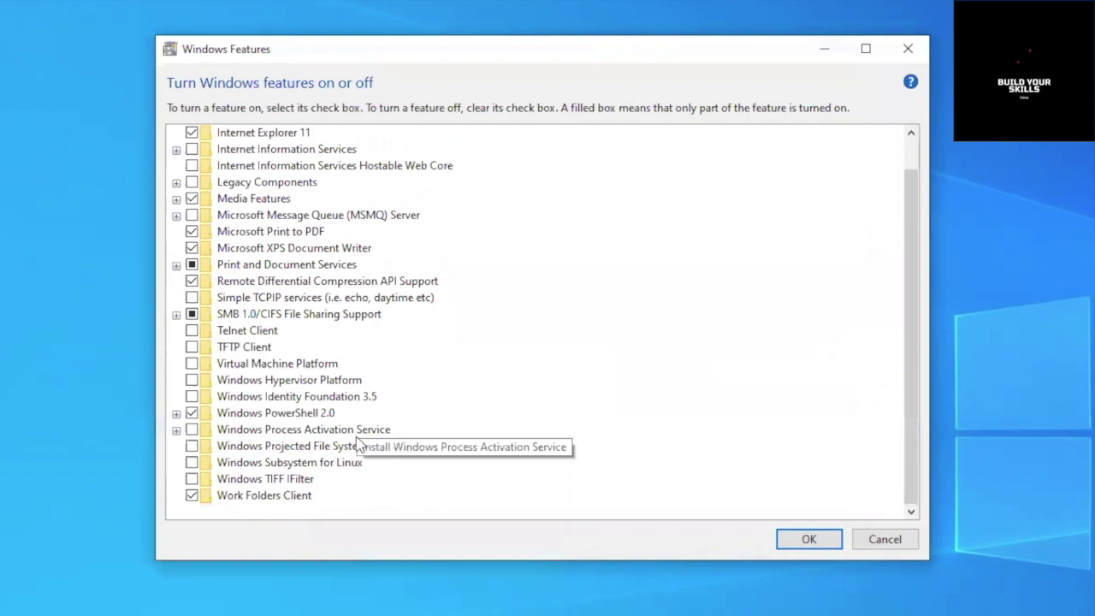
click(192, 463)
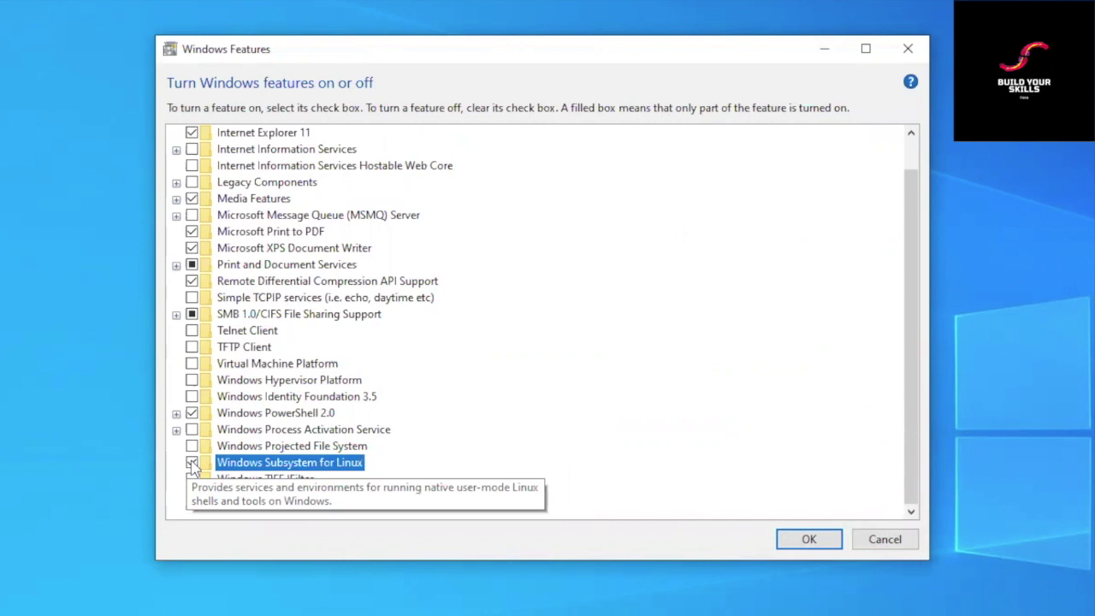
click(191, 367)
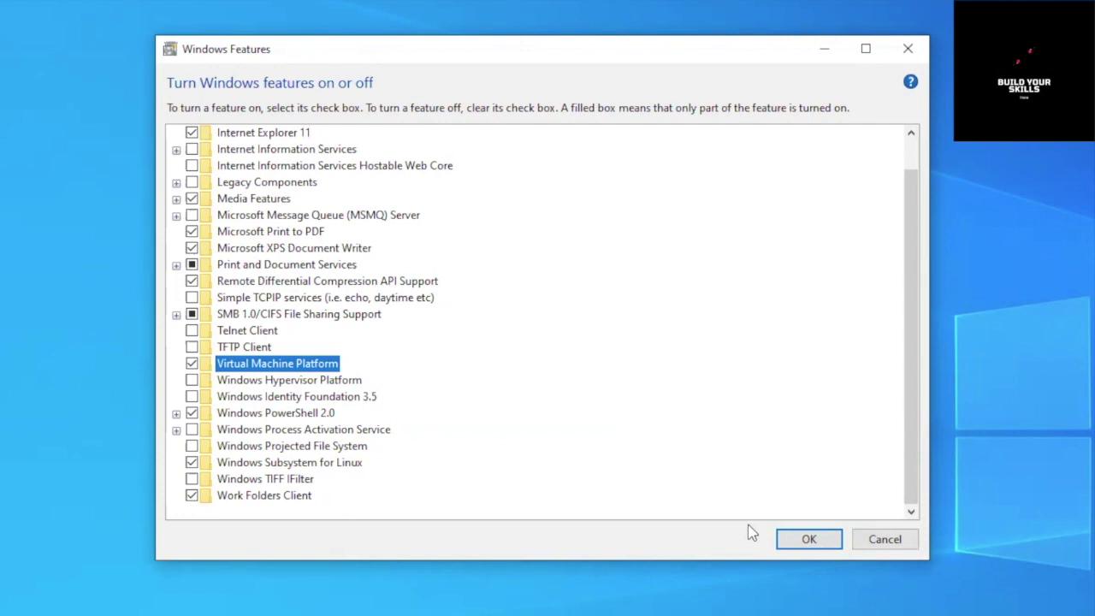
click(807, 538)
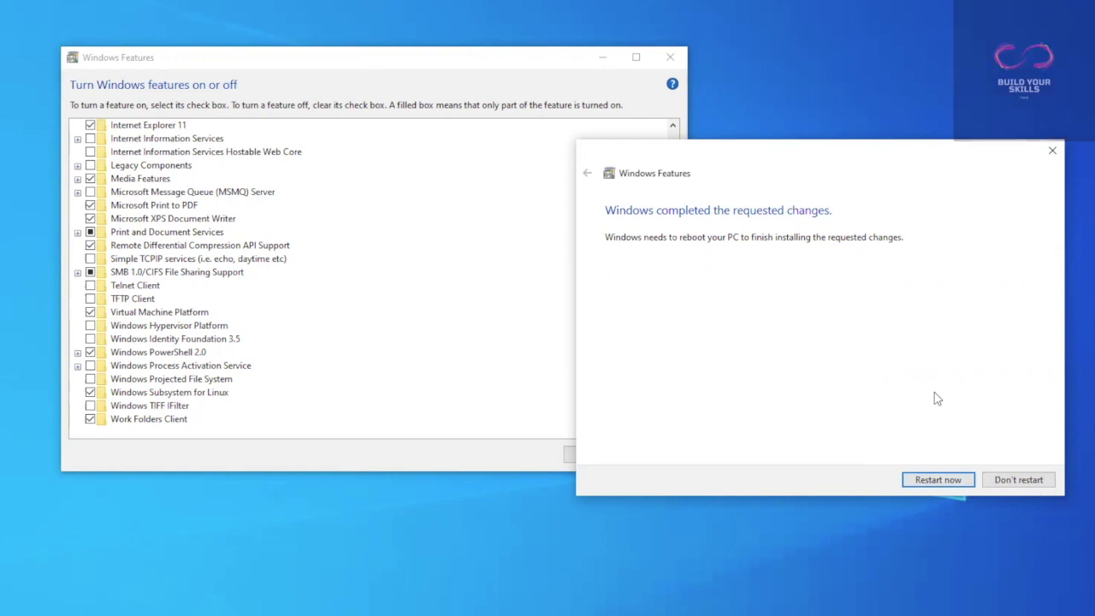
Step: Restart the PC now so the enabled features finish installing
click(937, 480)
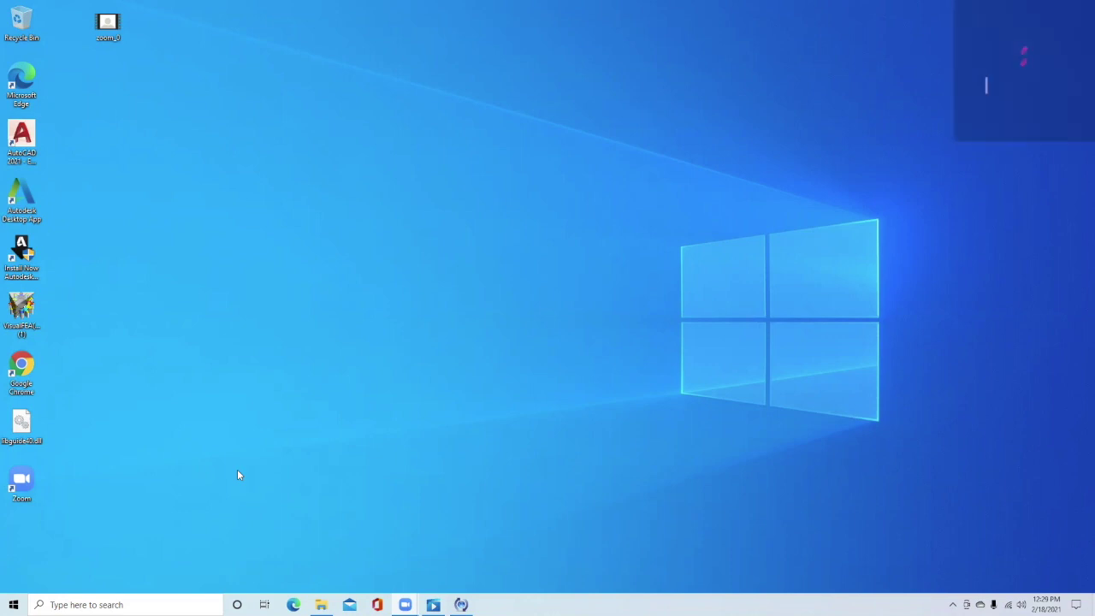
Step: Launch Microsoft Store from a Windows search for 'microsoft so'
key(super+s)
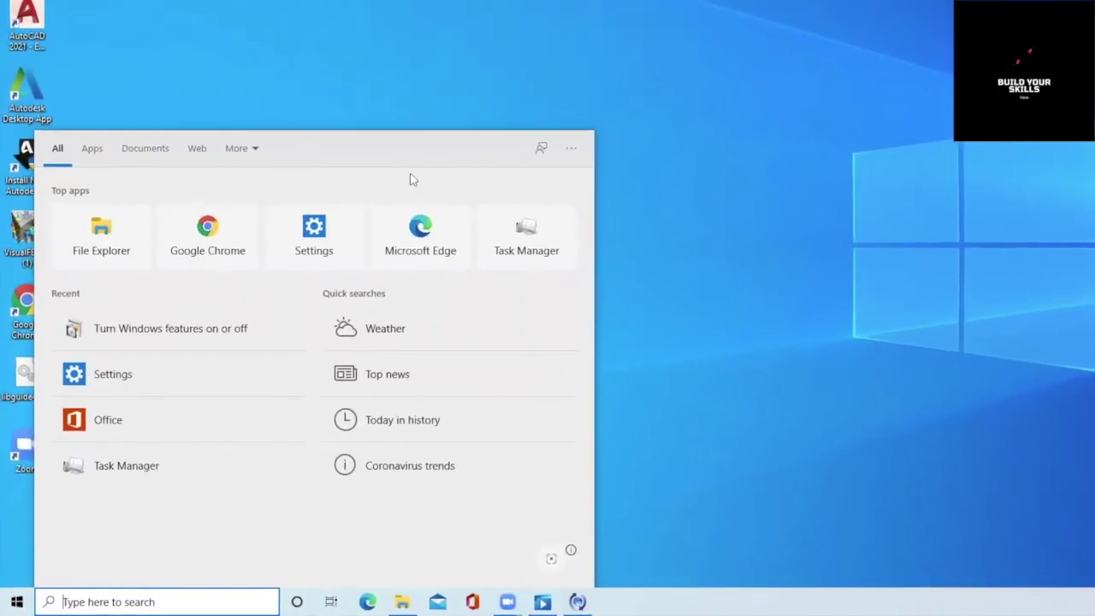
text(microsoft so)
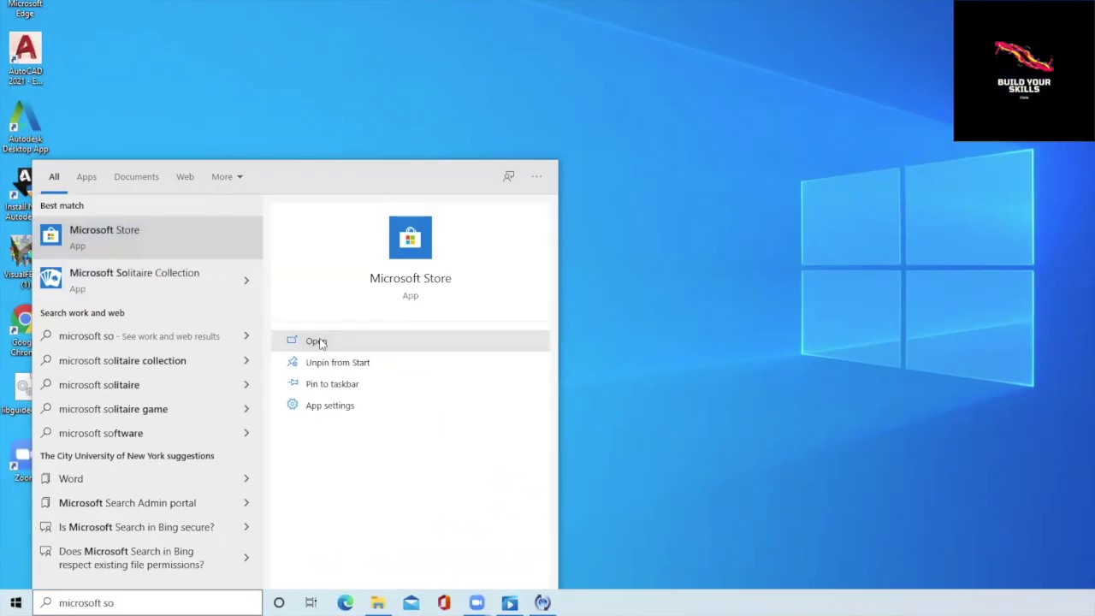
click(356, 313)
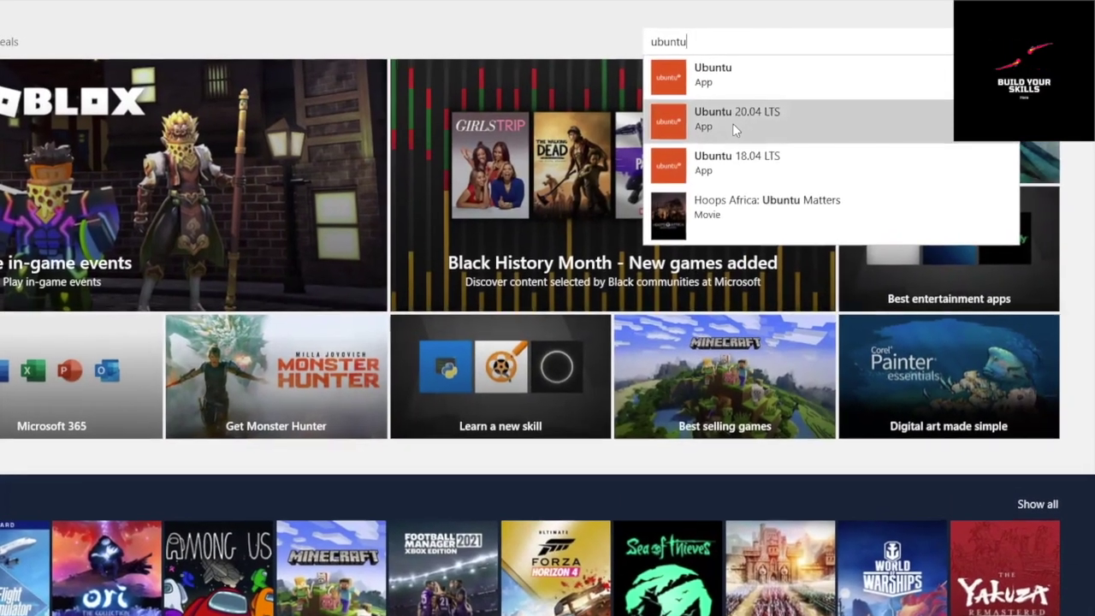
Step: Open the Ubuntu 20.04 LTS page, expand its full description and view its system requirements
click(732, 123)
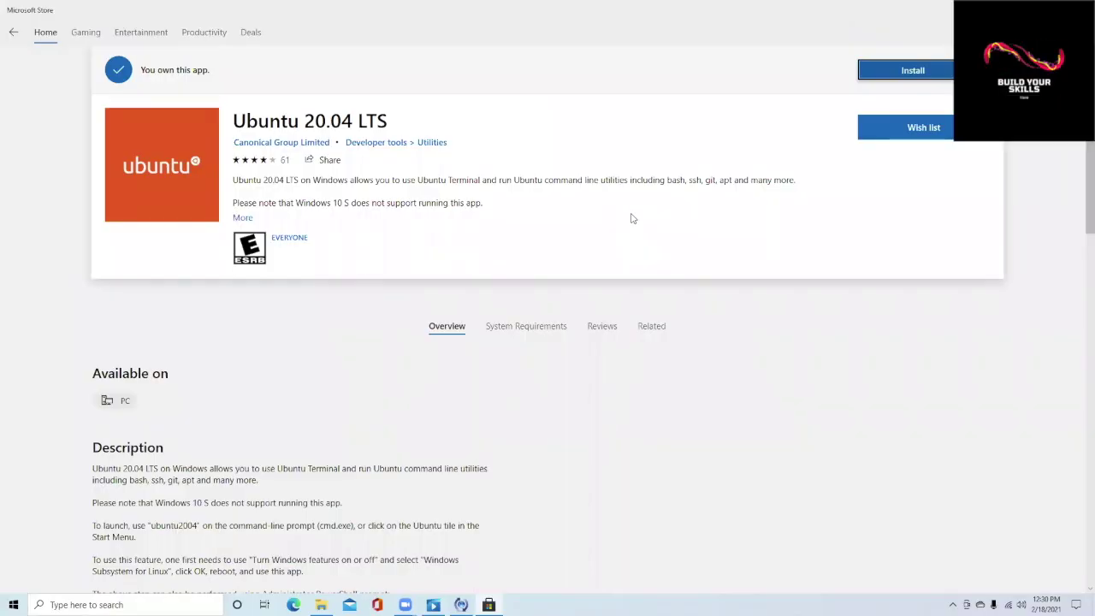
scroll(291, 472, down, 3)
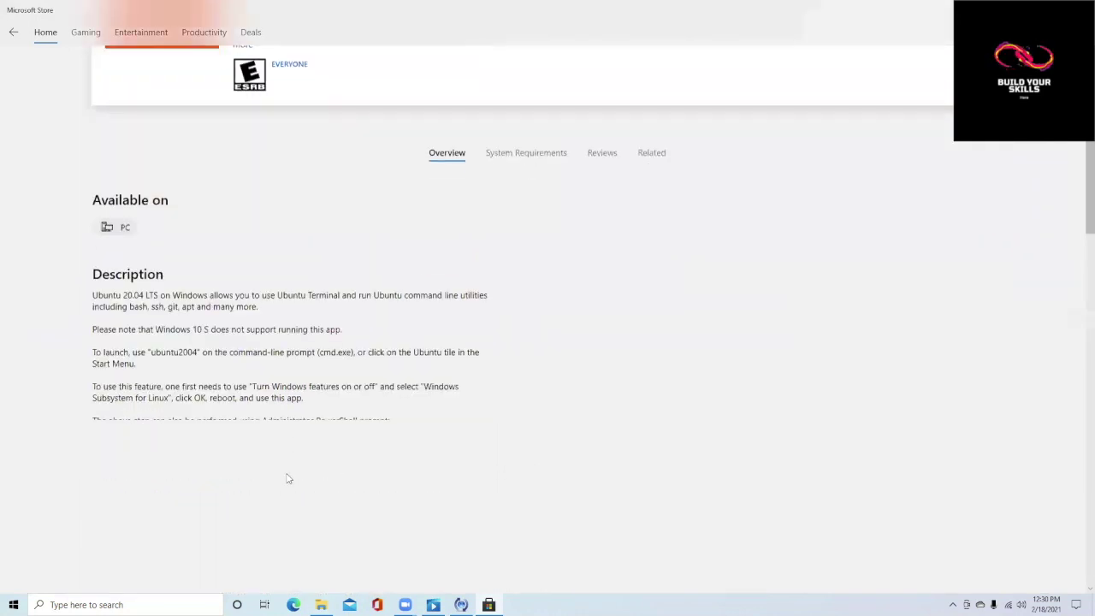
click(131, 377)
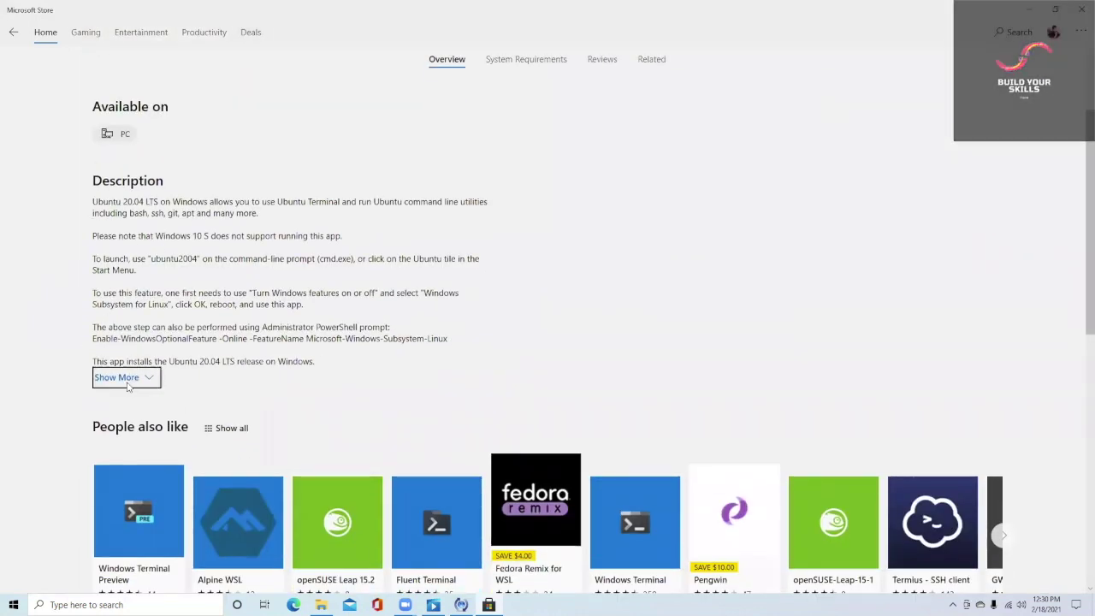
click(526, 59)
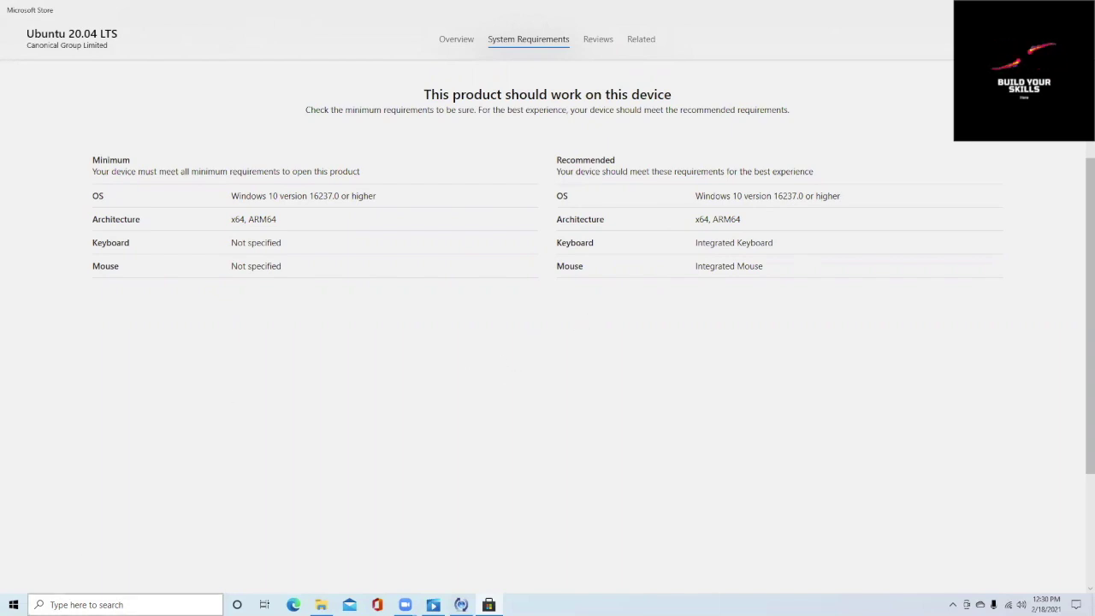
click(126, 604)
Step: Check the PC specs in System Information, then launch Ubuntu 20.04 LTS from its Store page
text(system)
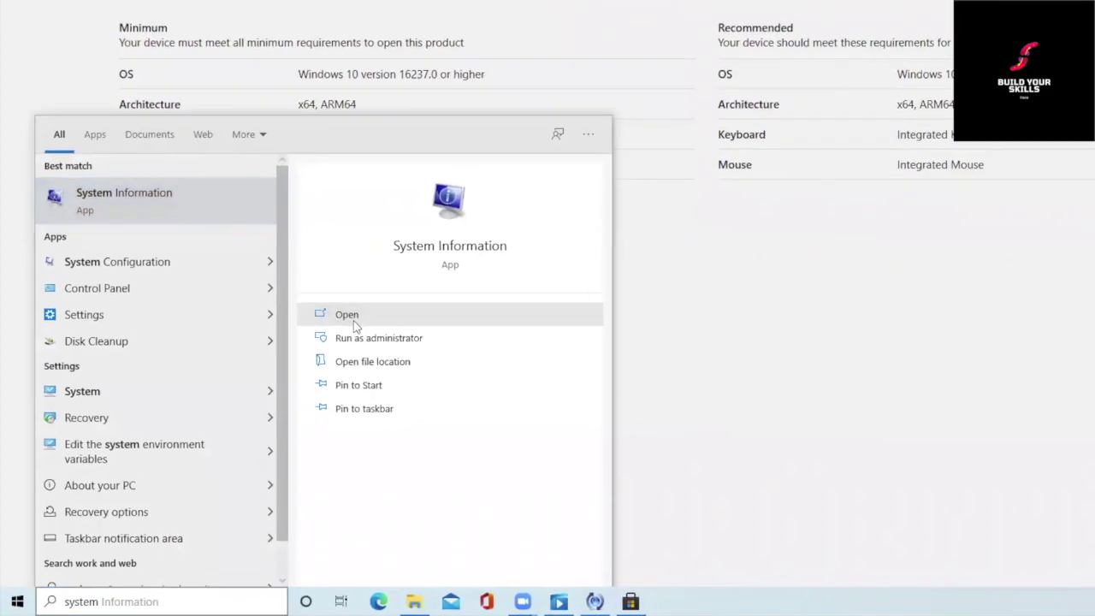
click(328, 333)
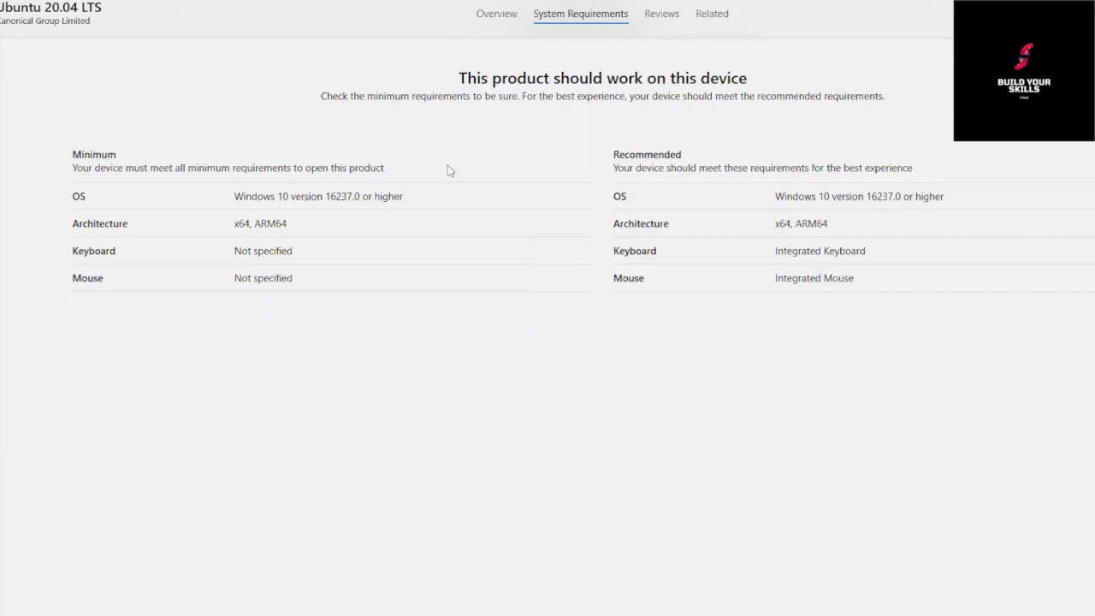
scroll(860, 376, up, 4)
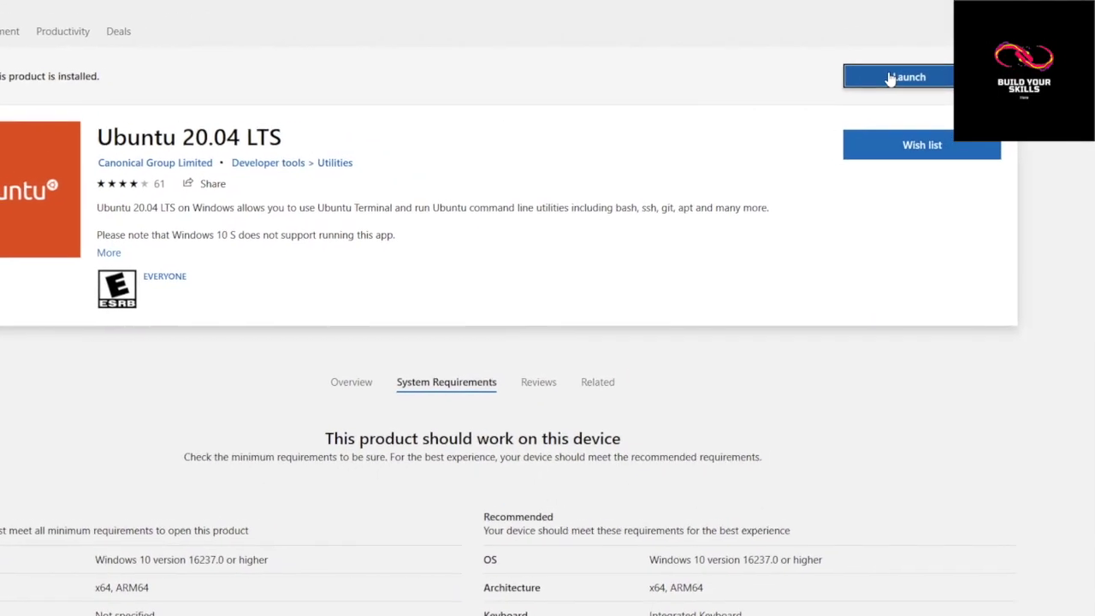
click(889, 78)
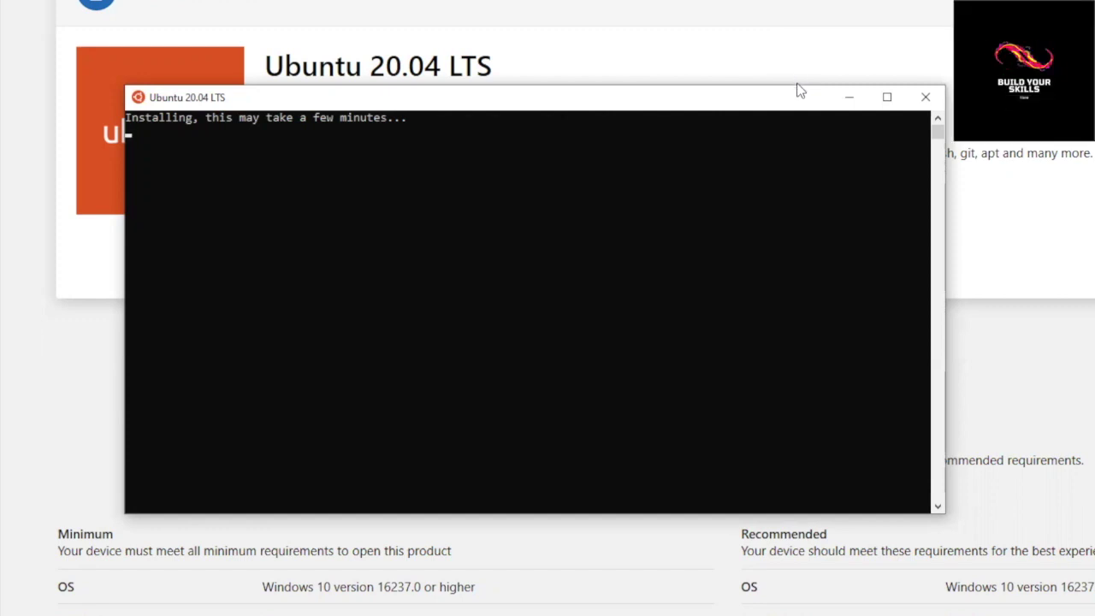
Step: Move the console aside and create the default UNIX user with a username and confirmed password
drag(796, 91, 911, 36)
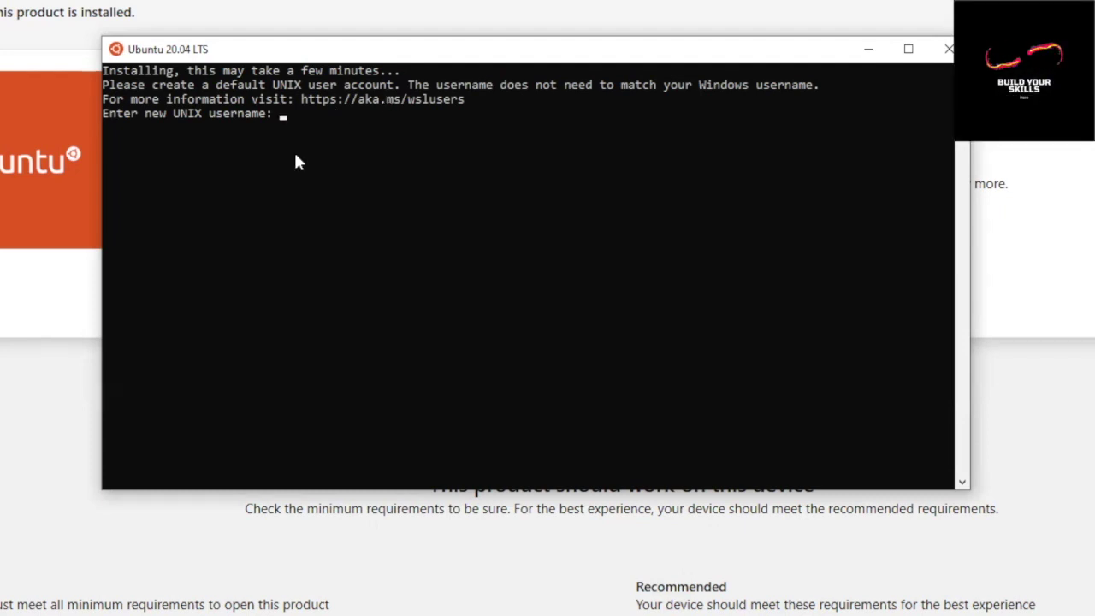
text(xoxo)
key(Return)
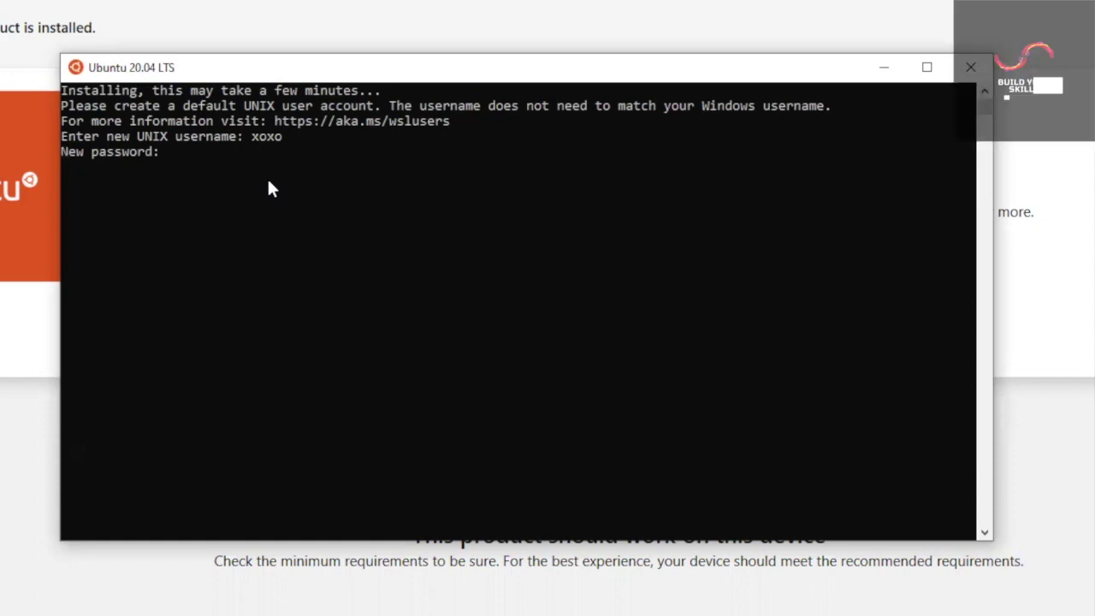
key(Return)
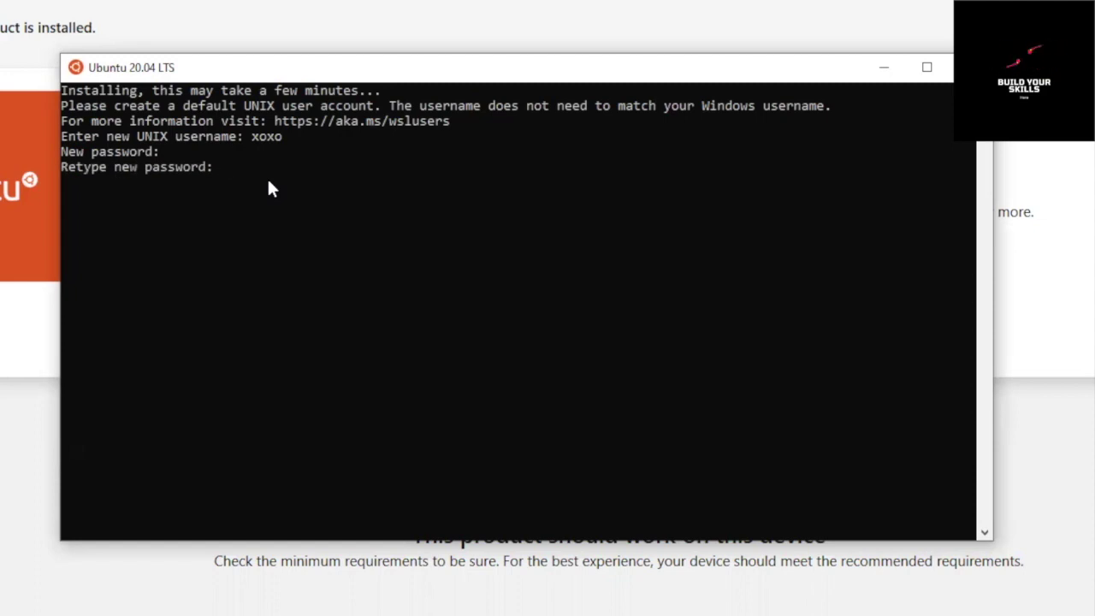
key(Return)
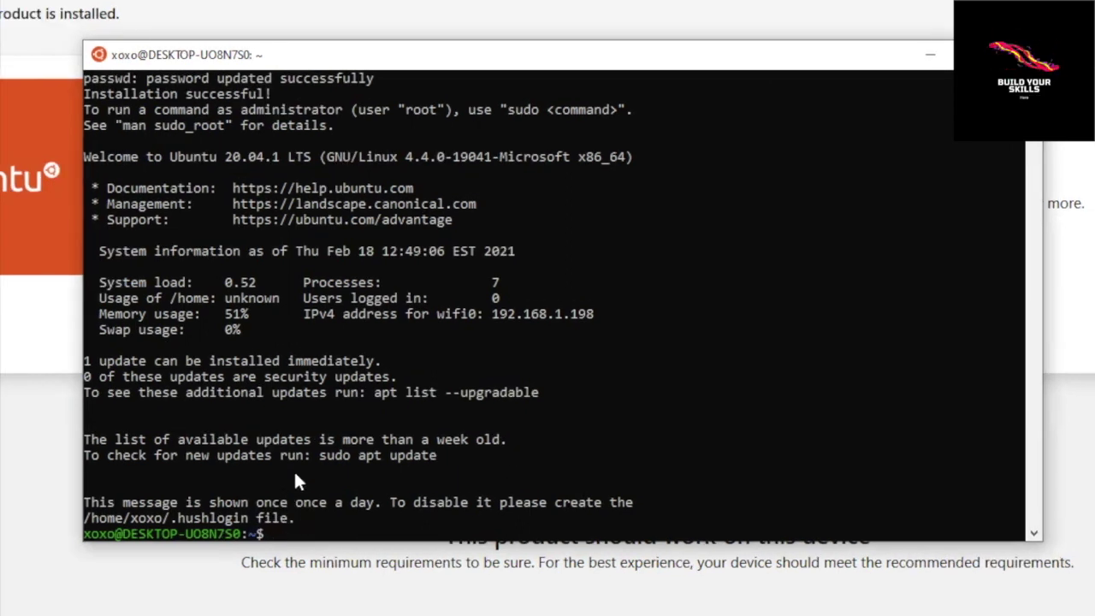
Step: Run cal and date to show February 2021 and the current date, then clear the terminal
text(cal)
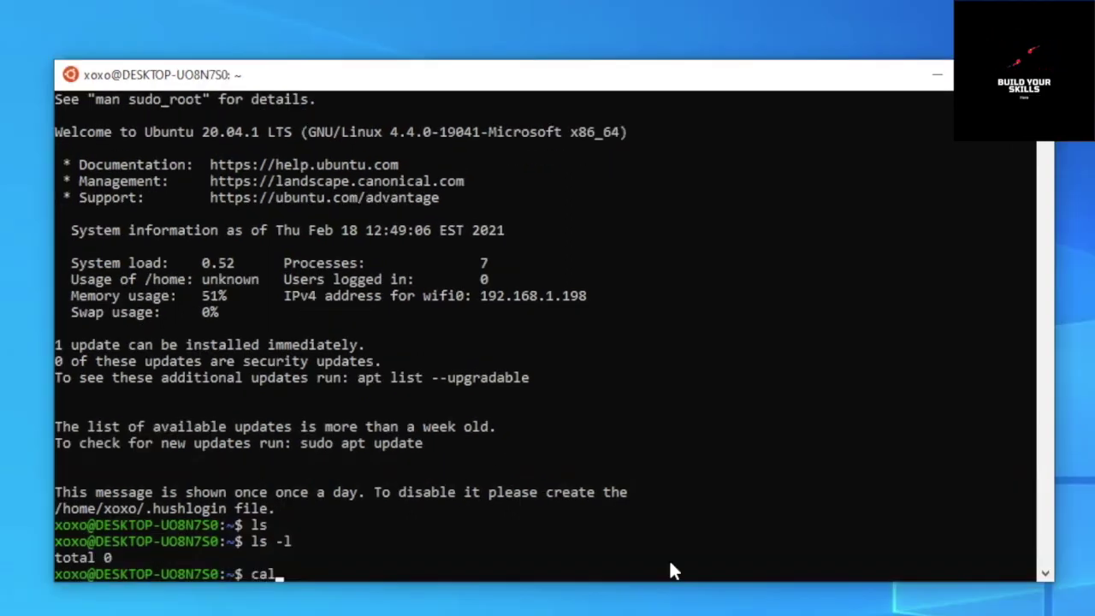
key(Return)
text(date)
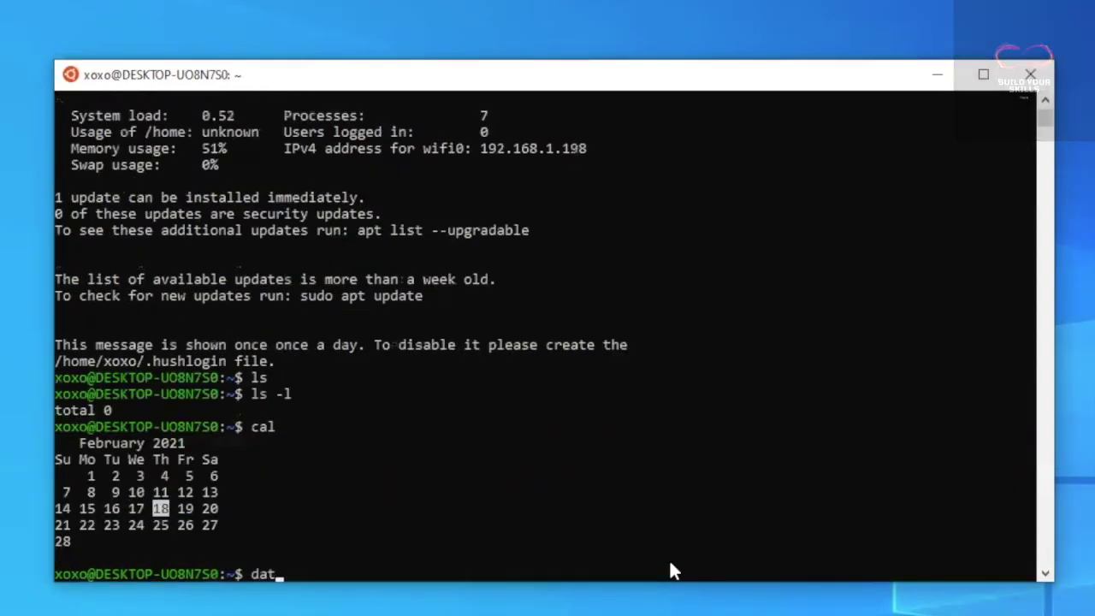
key(Return)
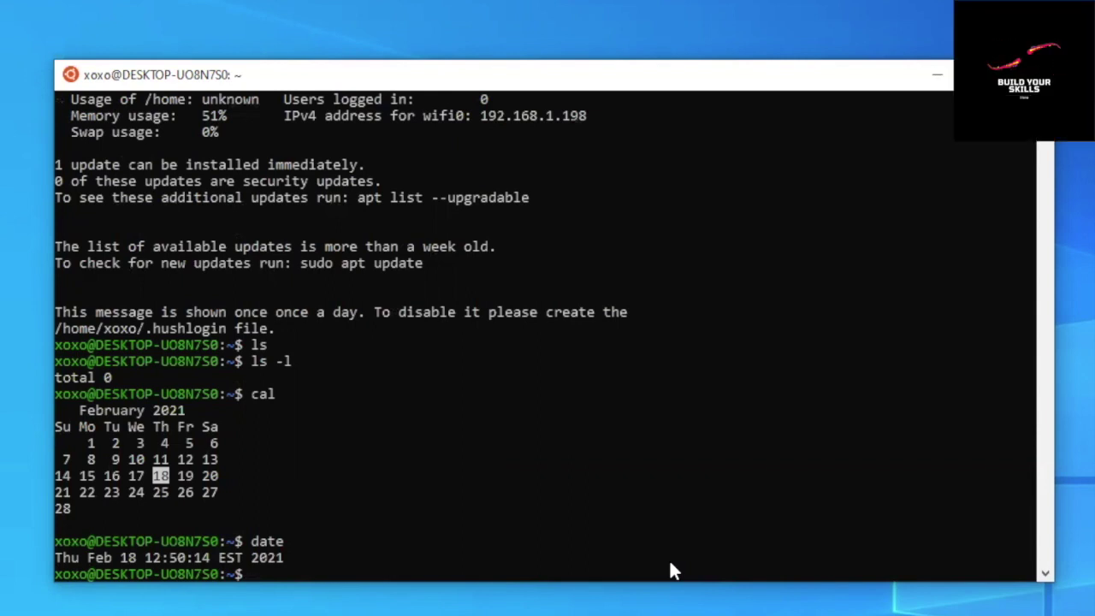
text(clea)
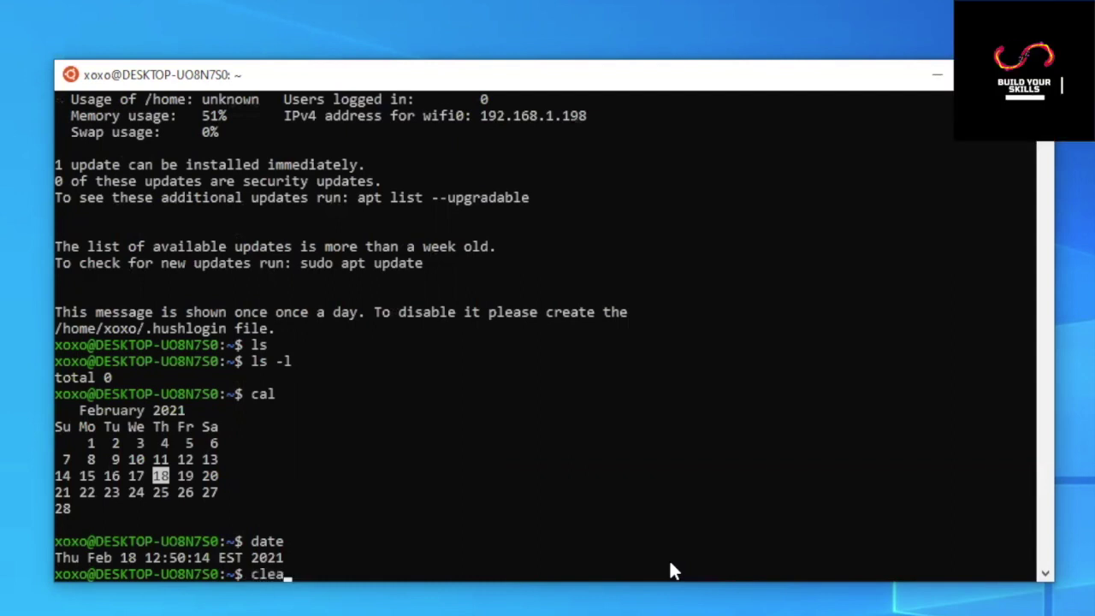
text(r)
key(Return)
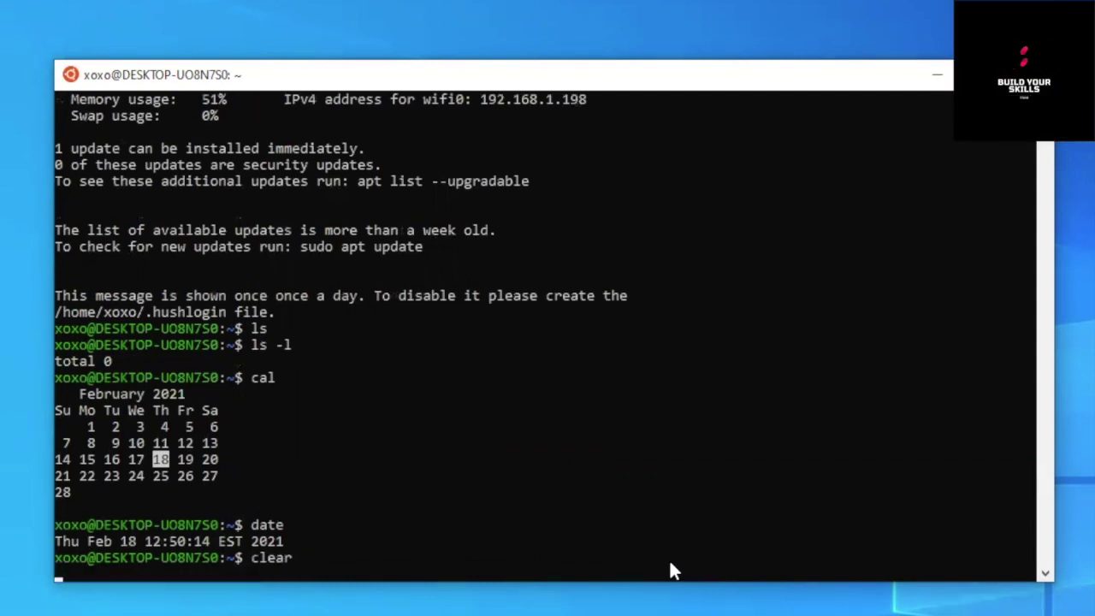